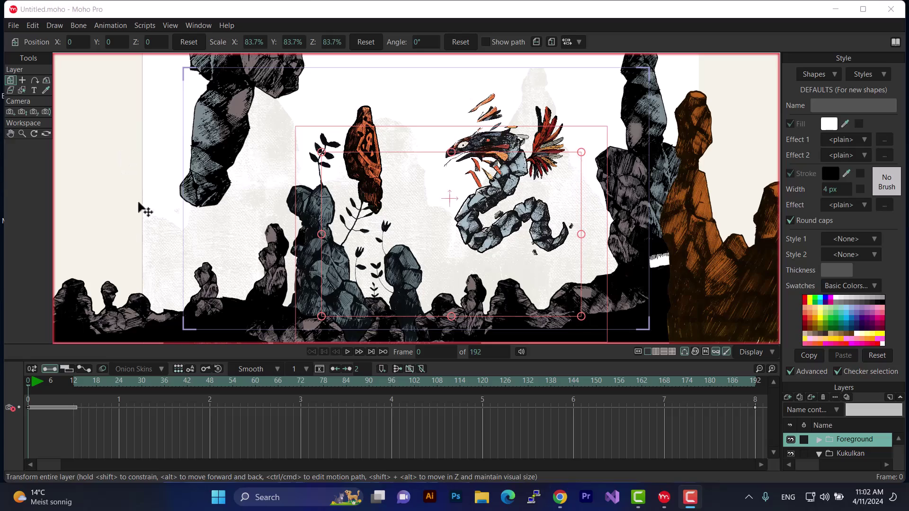
Start playback of the 192-frame scene to watch the rocks, plants and serpent shift in parallax.
click(37, 383)
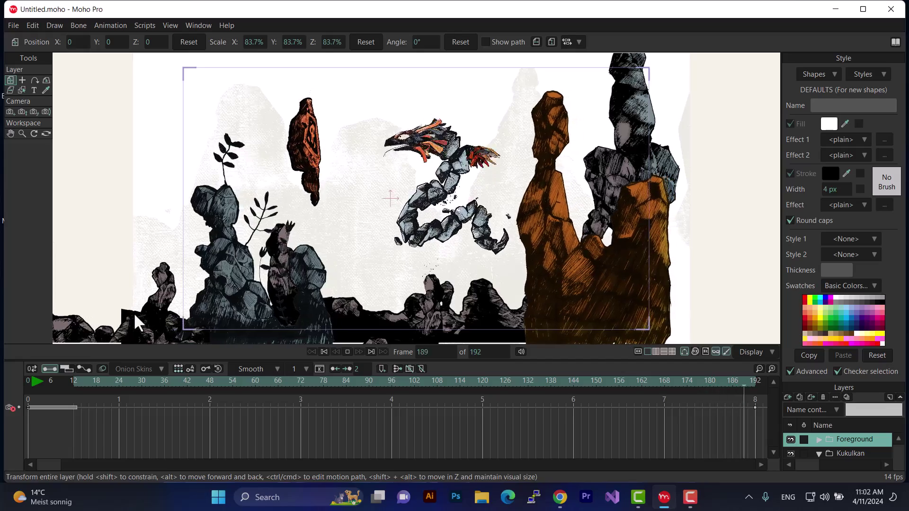
Stop the running preview, then resume playback so the animation loops from the start.
key(space)
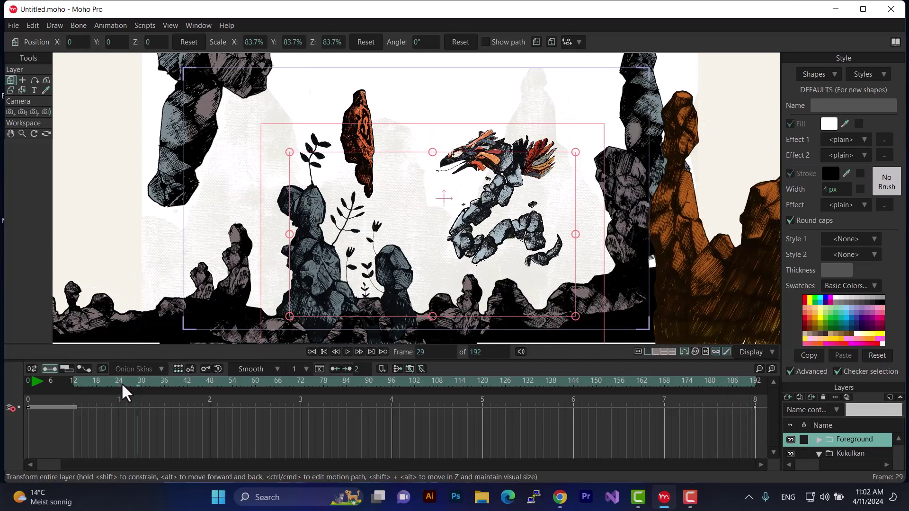
key(space)
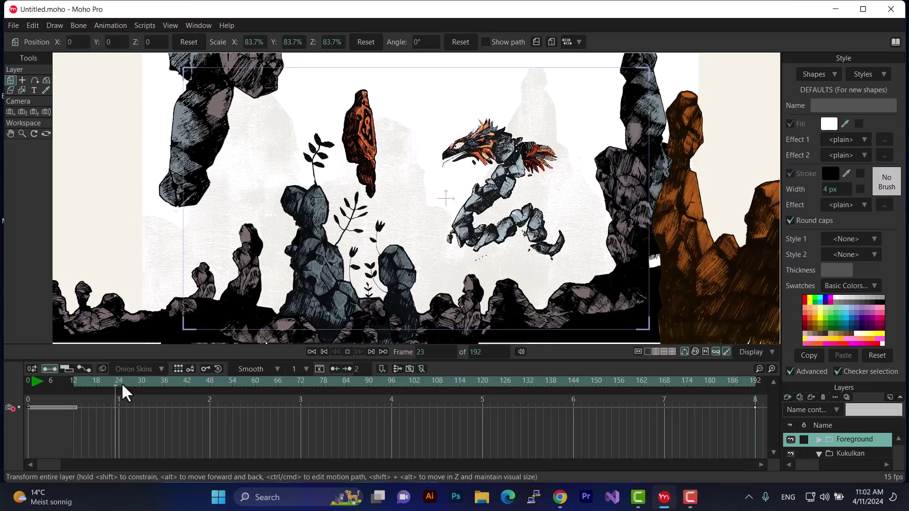
key(space)
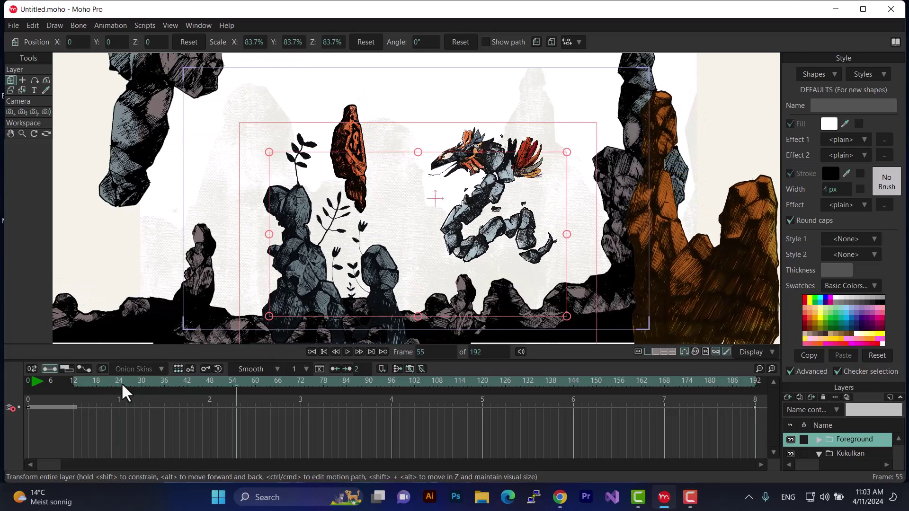